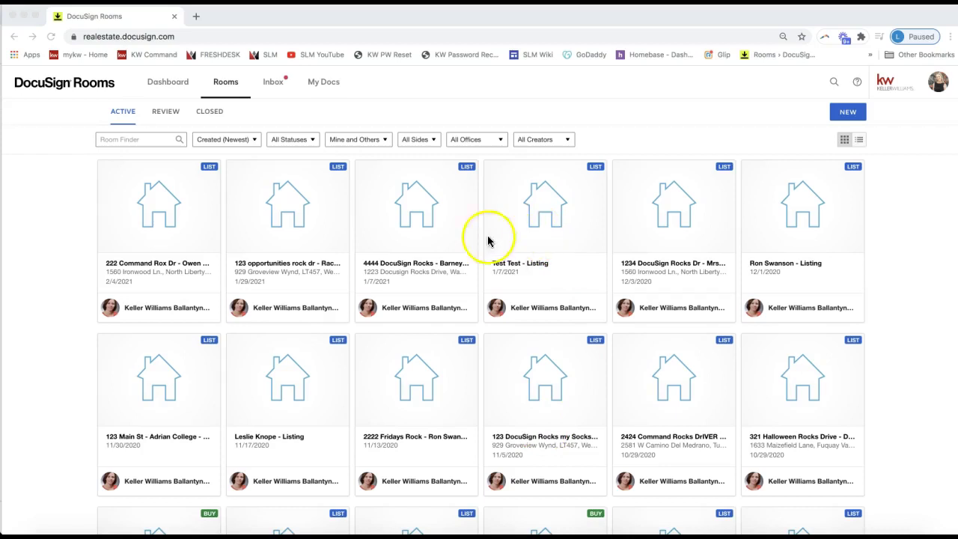
Open the 123 opportunities rock dr room and view its three members on the People tab
{"action": "left_click", "coordinate": [289, 217]}
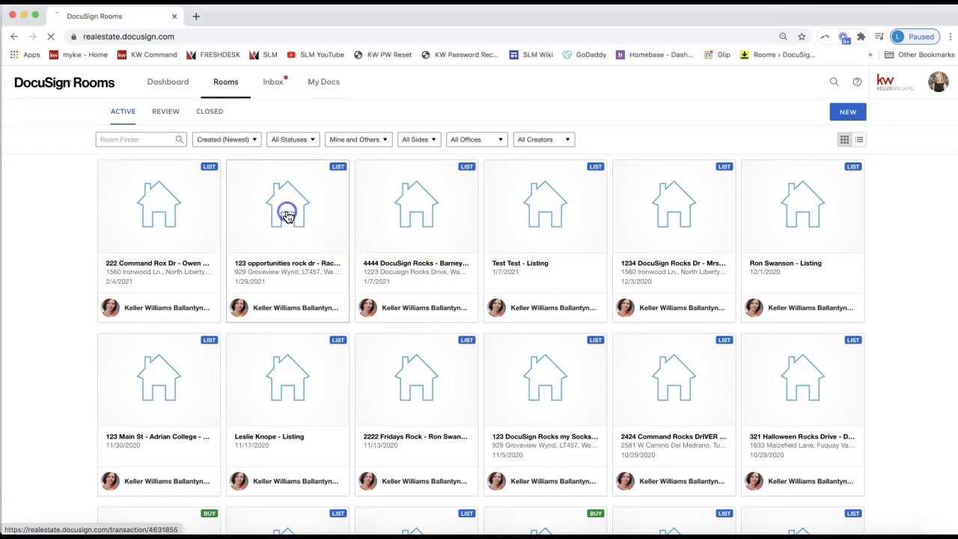
{"action": "left_click", "coordinate": [288, 217]}
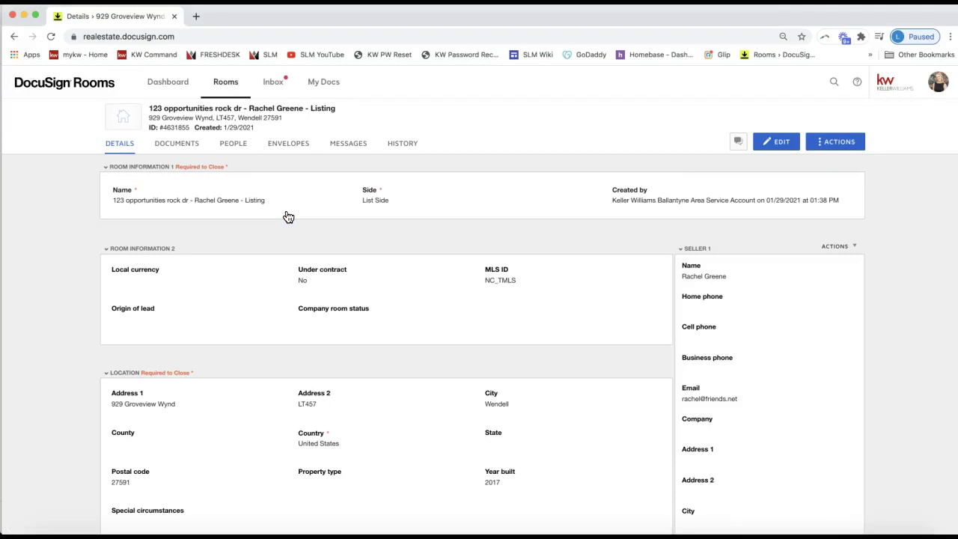
{"action": "left_click", "coordinate": [233, 148]}
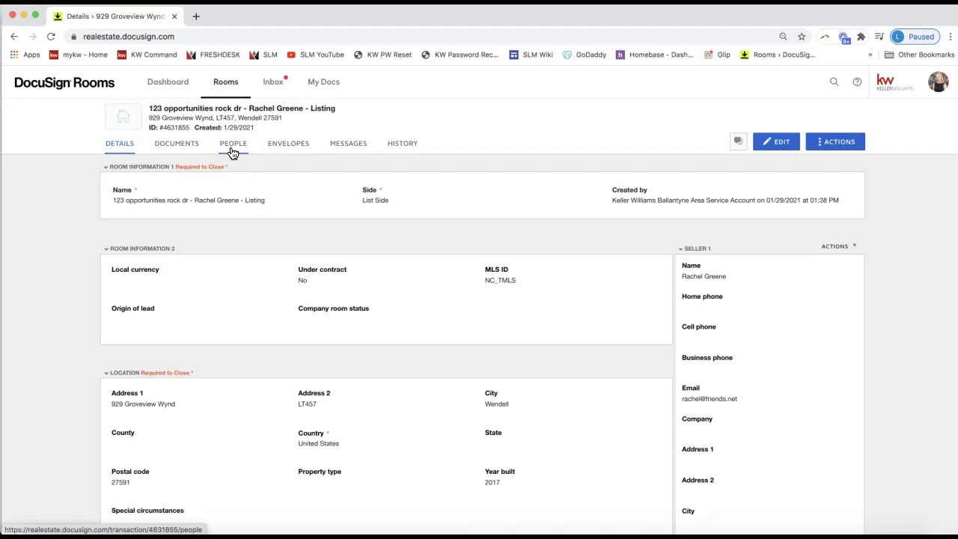
{"action": "left_click", "coordinate": [233, 148]}
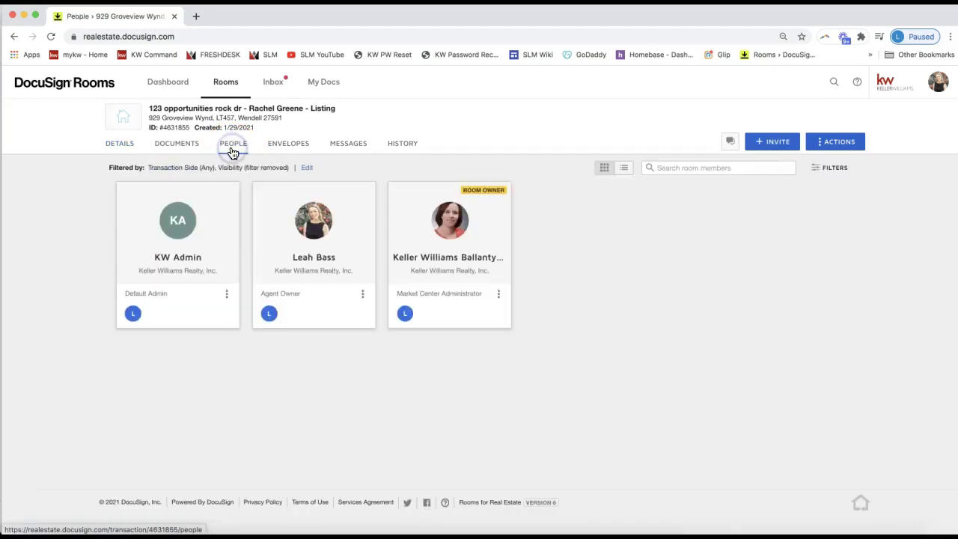
{"action": "left_click", "coordinate": [235, 153]}
{"action": "left_click", "coordinate": [714, 314]}
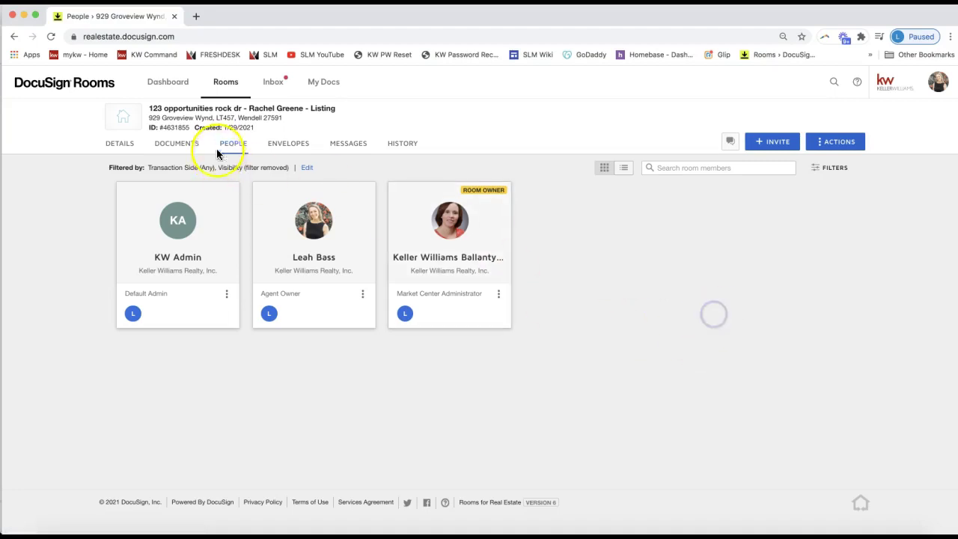
Start a room invitation and open the Select from contacts company directory from the Email field
{"action": "left_click", "coordinate": [232, 150]}
{"action": "left_click", "coordinate": [777, 147]}
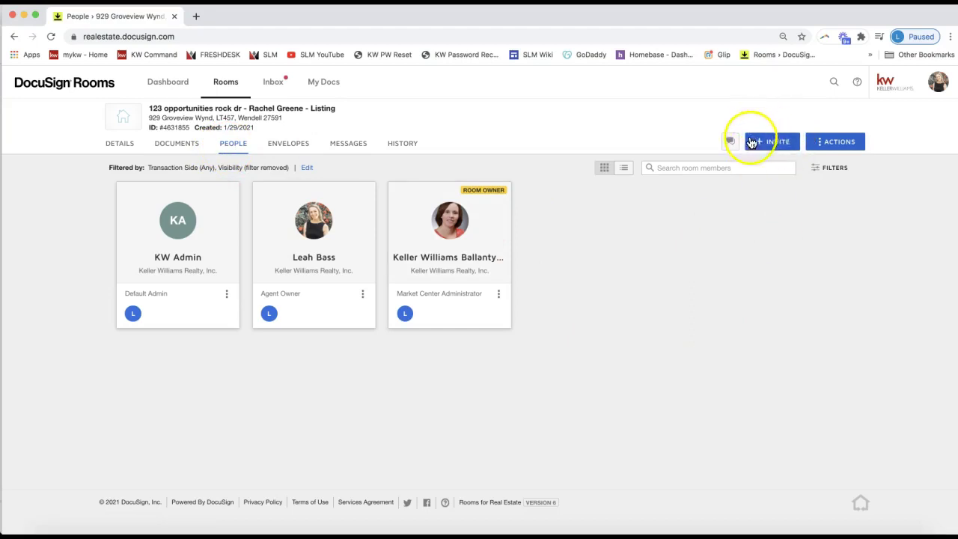
{"action": "left_click", "coordinate": [765, 144]}
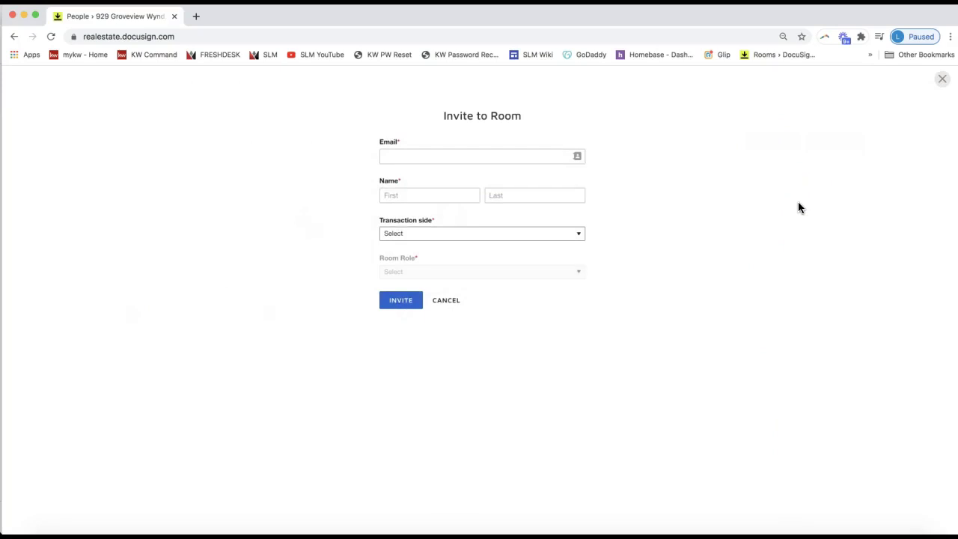
{"action": "left_click", "coordinate": [507, 148]}
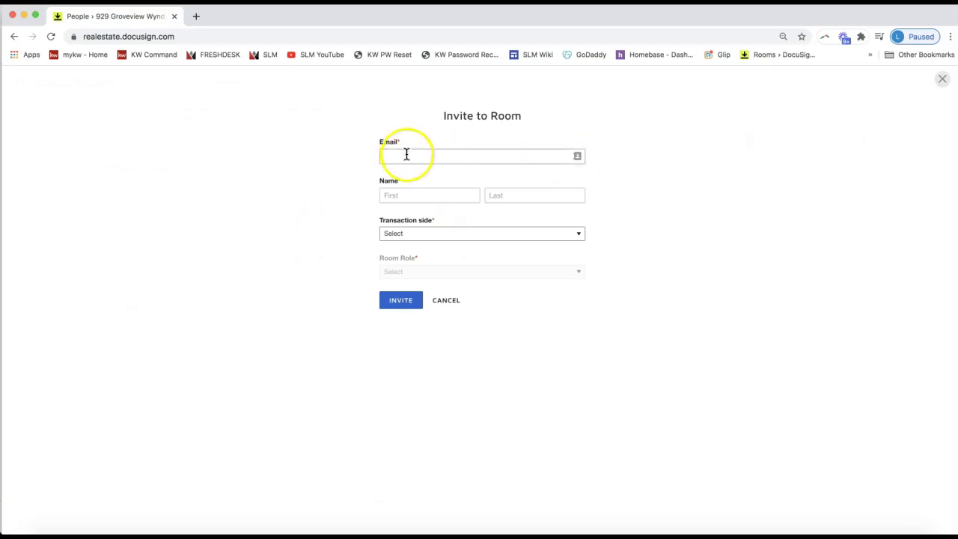
{"action": "left_click", "coordinate": [578, 161]}
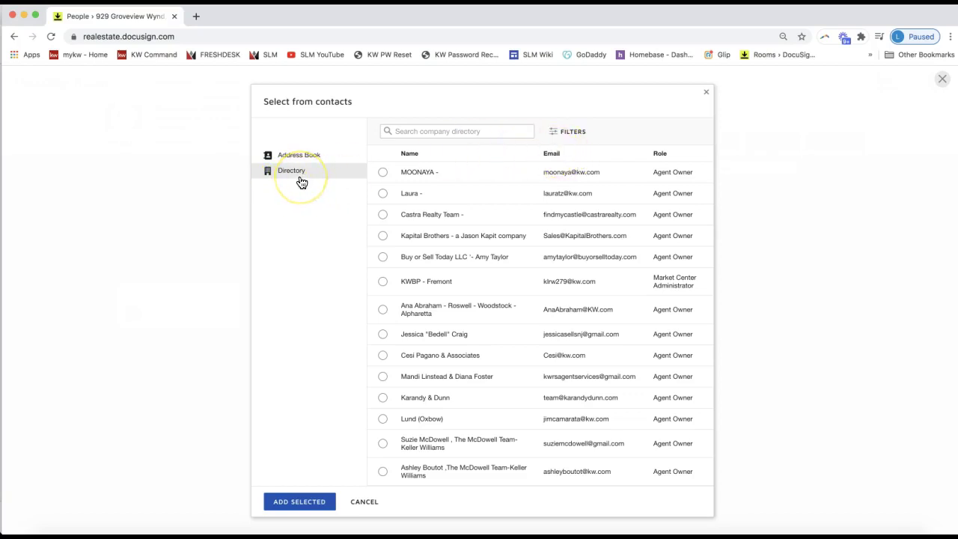
Search the company directory for the agent's name and select the matching Agent Owner
{"action": "left_click", "coordinate": [416, 133]}
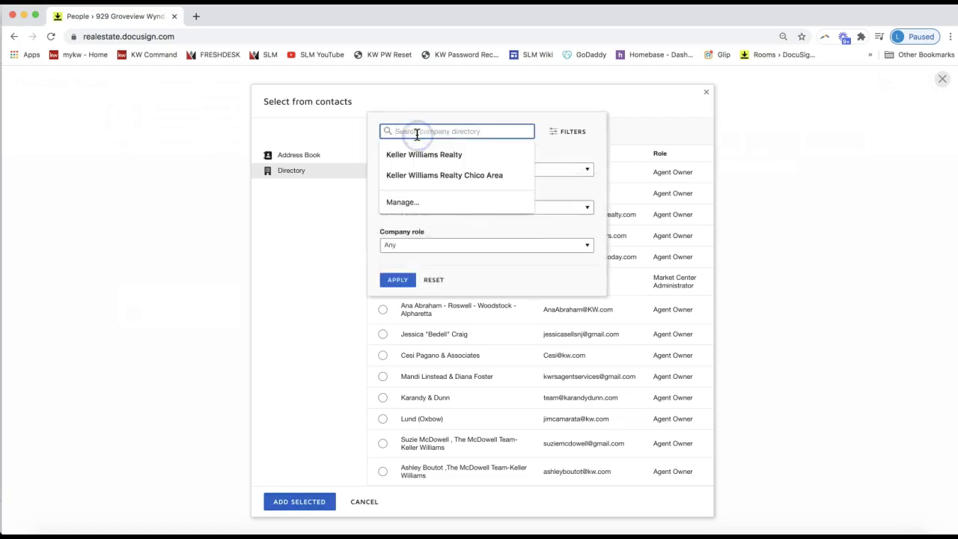
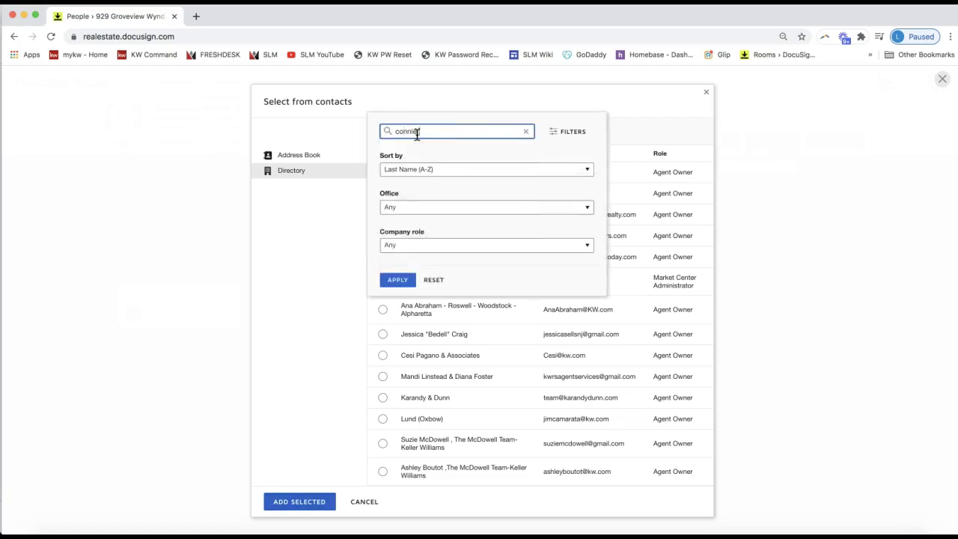
{"action": "left_click", "coordinate": [399, 282]}
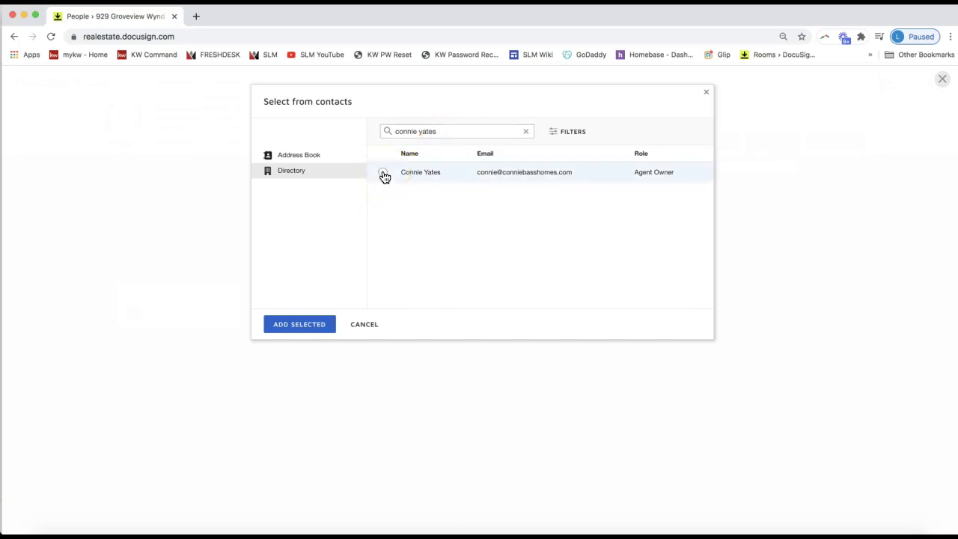
{"action": "left_click", "coordinate": [382, 174]}
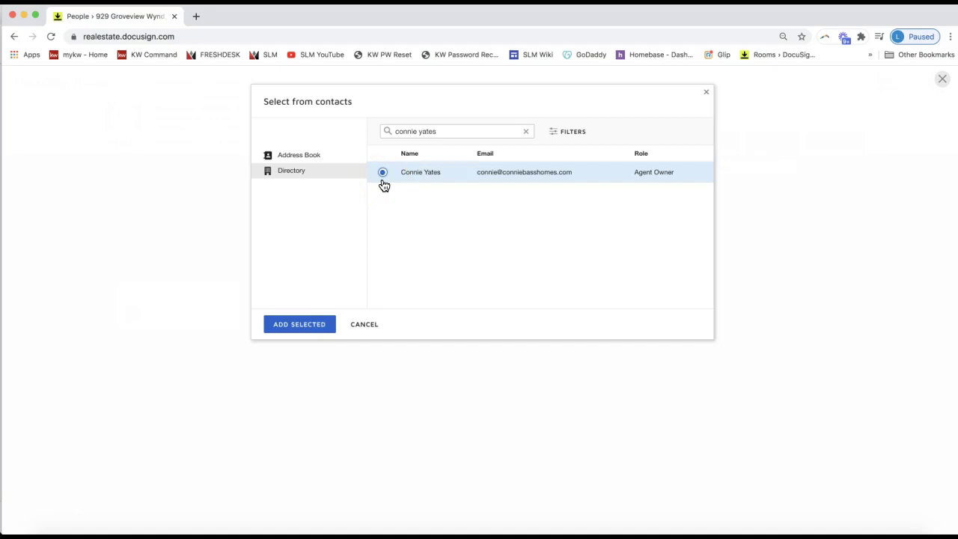
{"action": "left_click", "coordinate": [321, 324]}
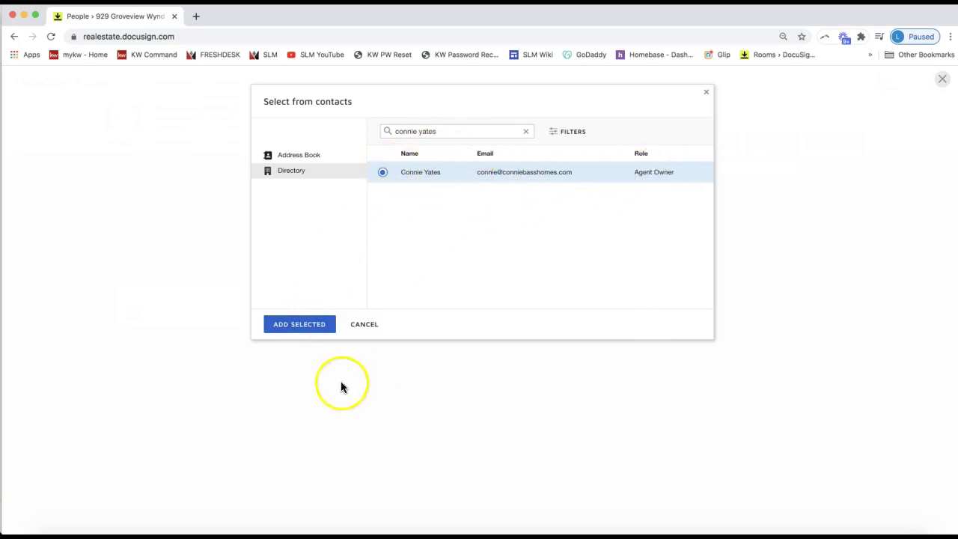
Add the selected contact and invite them with Transaction side List Side and Room Role Agent Owner
{"action": "left_click", "coordinate": [298, 326]}
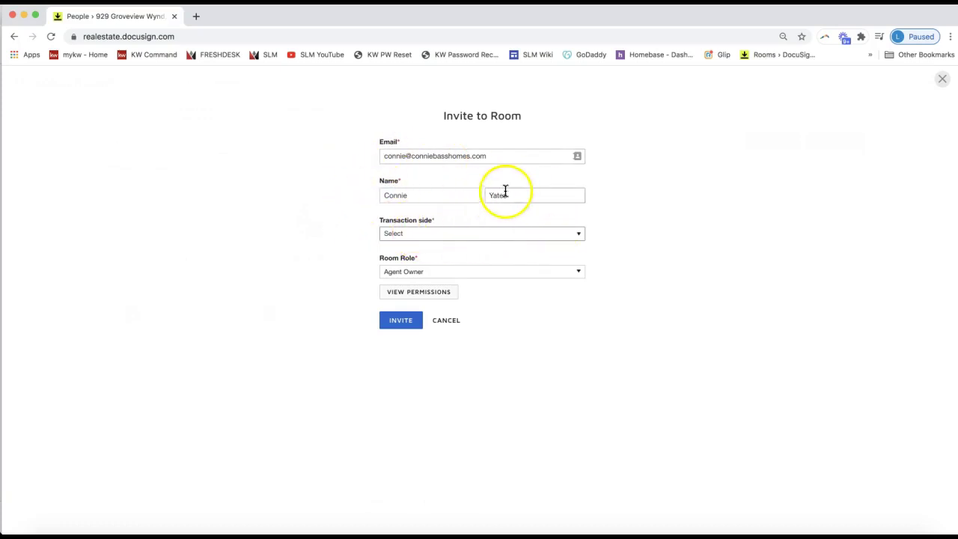
{"action": "left_click", "coordinate": [433, 238]}
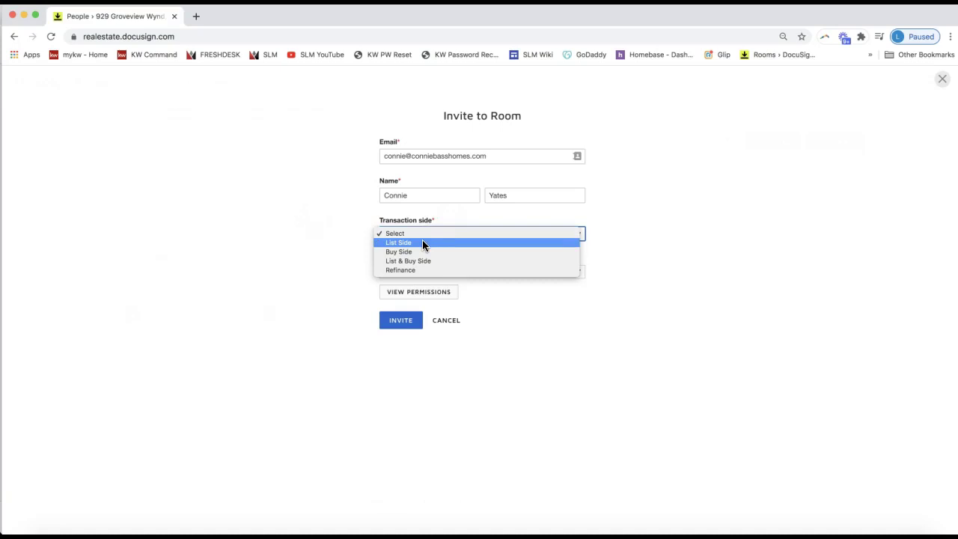
{"action": "left_click", "coordinate": [422, 241]}
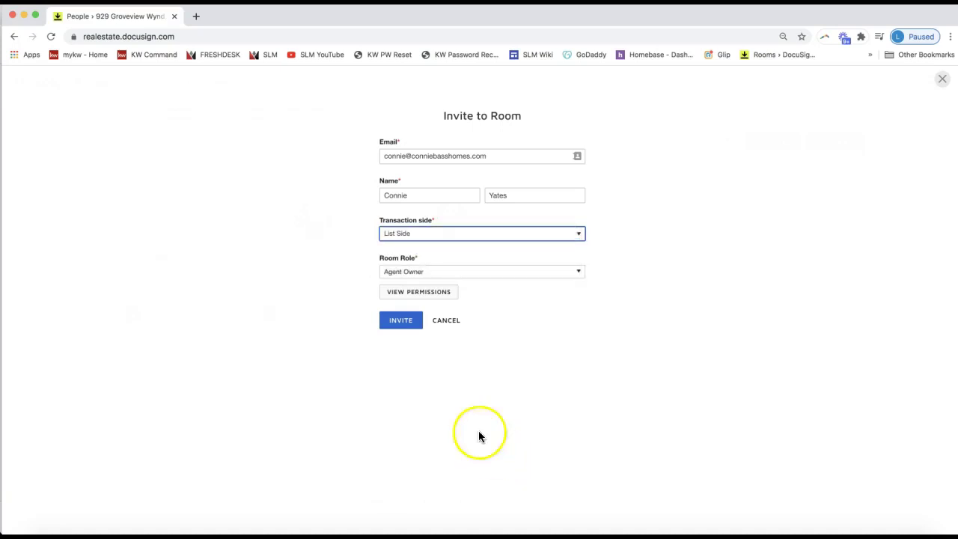
{"action": "left_click", "coordinate": [403, 323]}
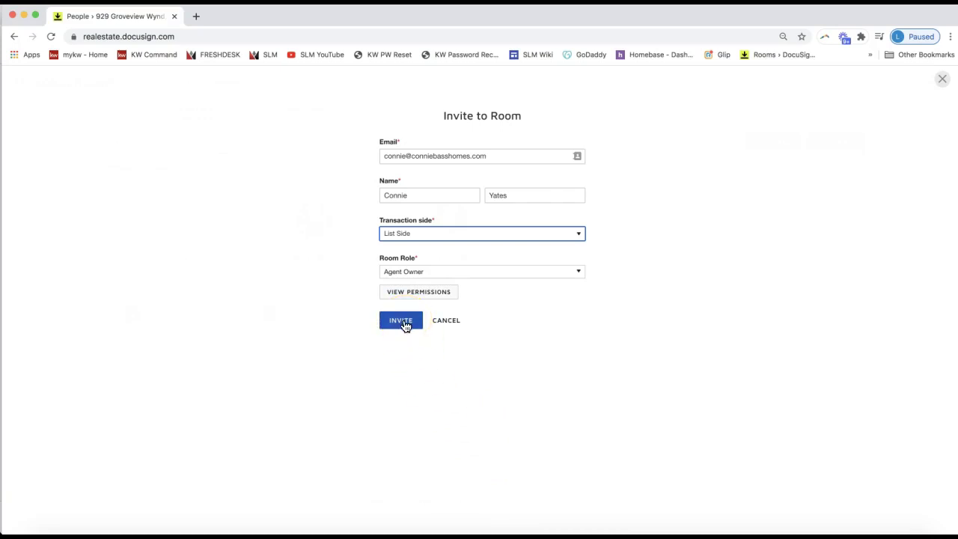
{"action": "left_click", "coordinate": [404, 324]}
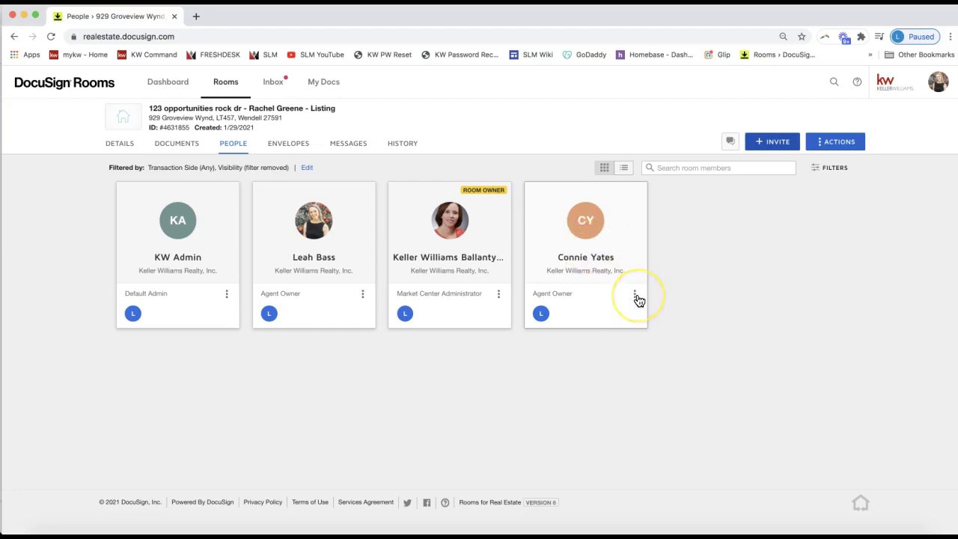
Open the three-dot options menu on the new Agent Owner's member card
{"action": "left_click", "coordinate": [636, 296]}
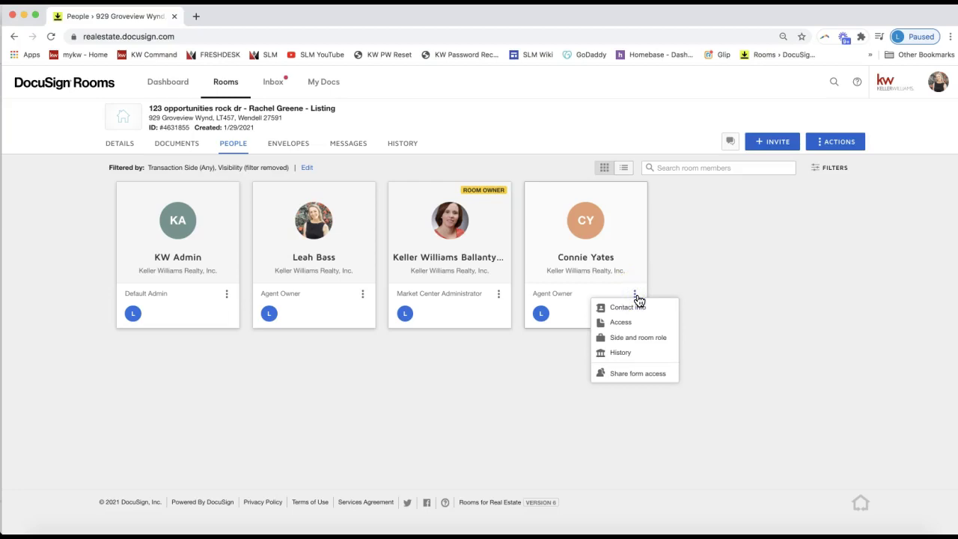
{"action": "left_click", "coordinate": [667, 284]}
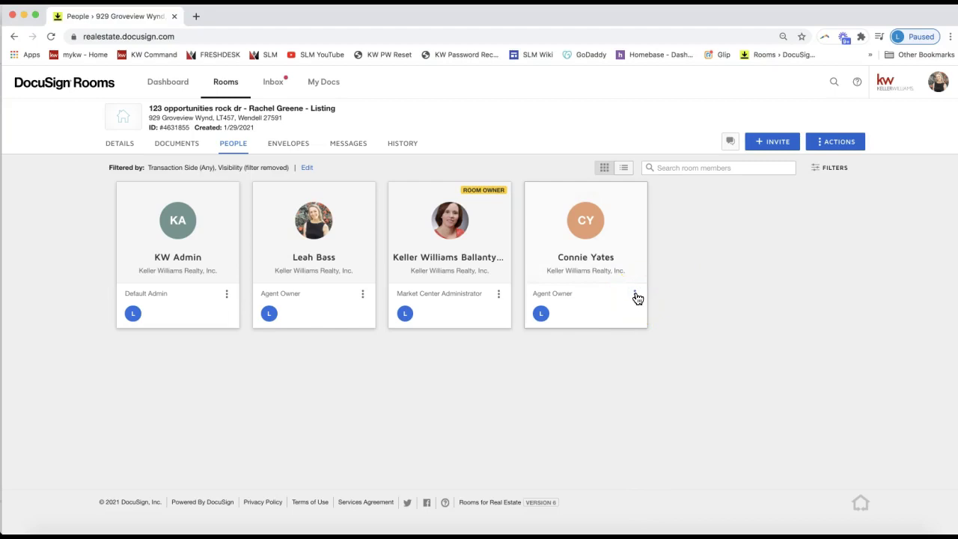
{"action": "left_click", "coordinate": [636, 299]}
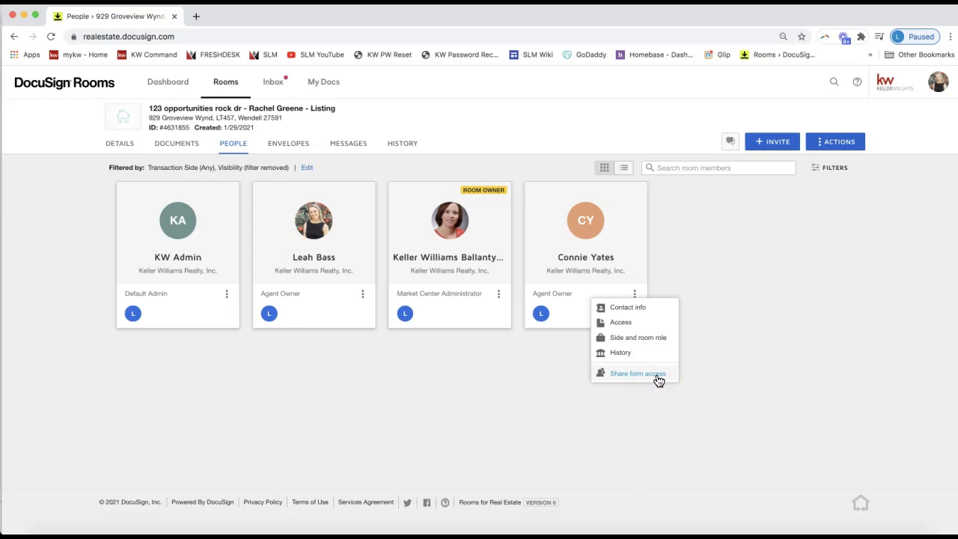
Open Share form access for the agent and set form editing to Only this room
{"action": "left_click", "coordinate": [659, 382]}
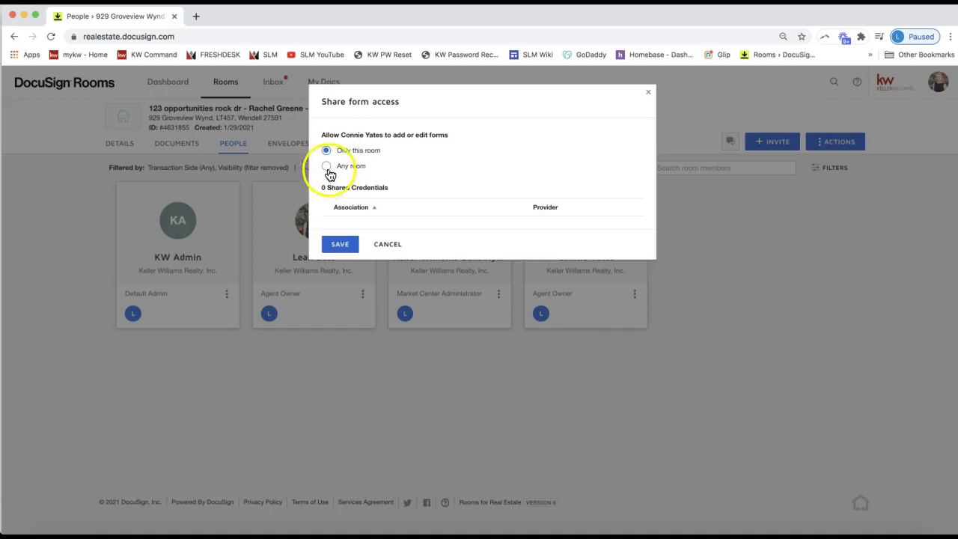
{"action": "left_click", "coordinate": [328, 168]}
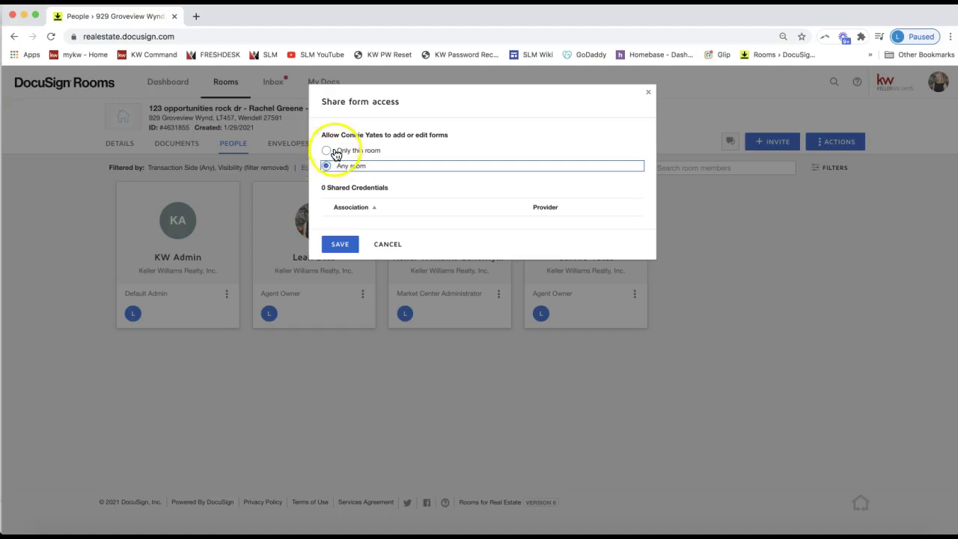
{"action": "left_click", "coordinate": [326, 150]}
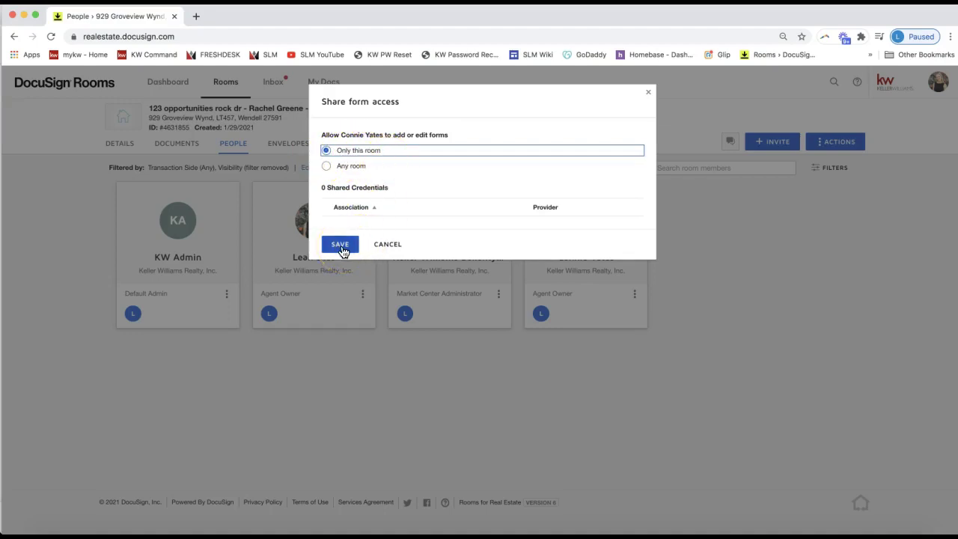
Save the Share form access settings so the agent's card shows a Form Access badge
{"action": "left_click", "coordinate": [341, 244]}
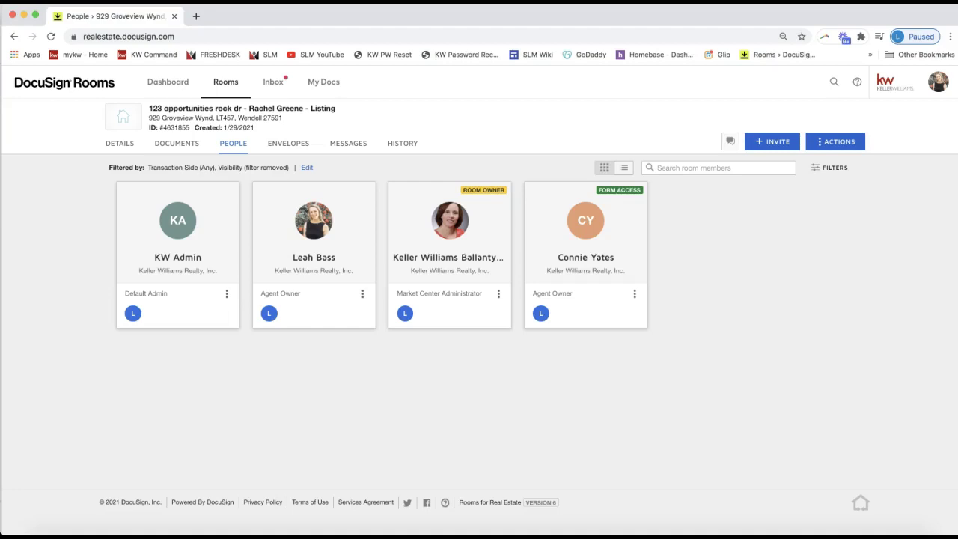
{"action": "left_click", "coordinate": [766, 338]}
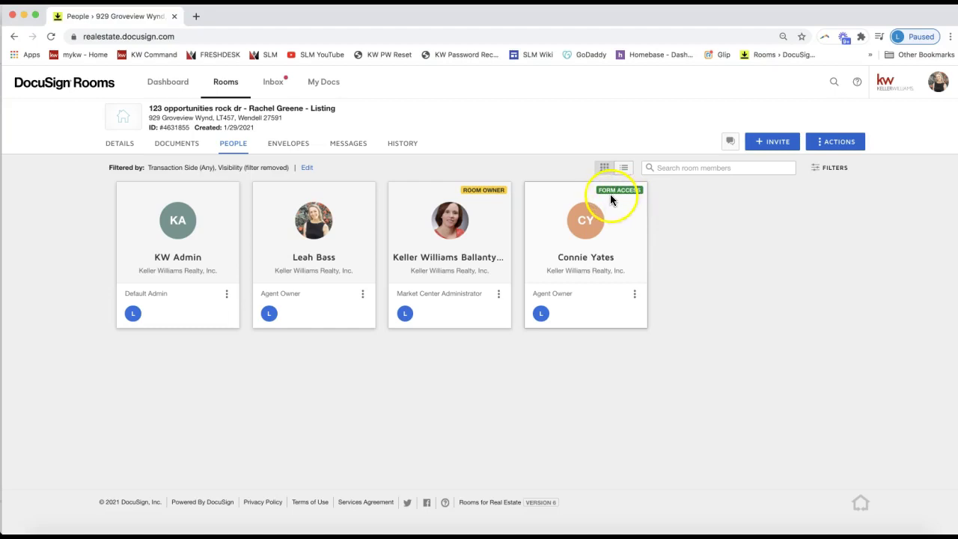
Change the agent's form access to No access and save, removing the Form Access badge
{"action": "left_click", "coordinate": [635, 294]}
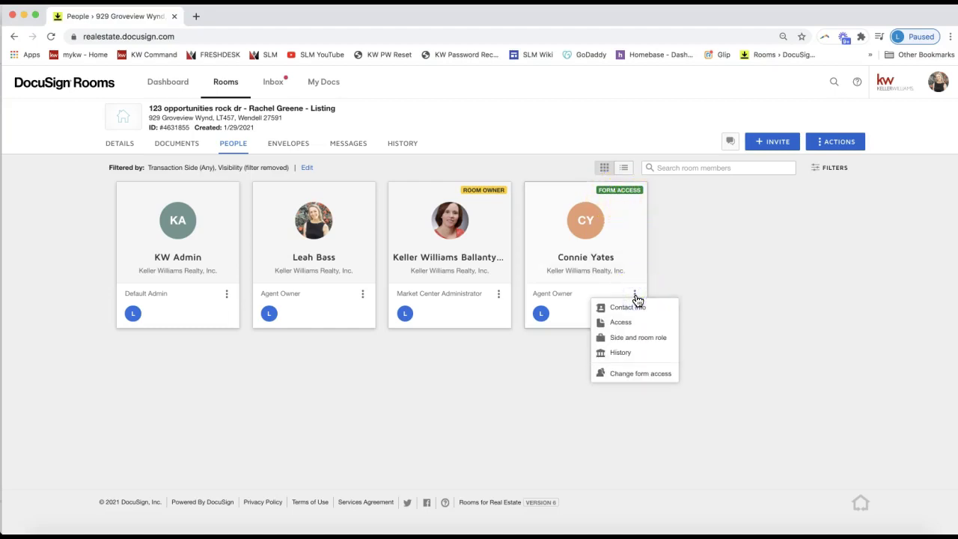
{"action": "left_click", "coordinate": [636, 373]}
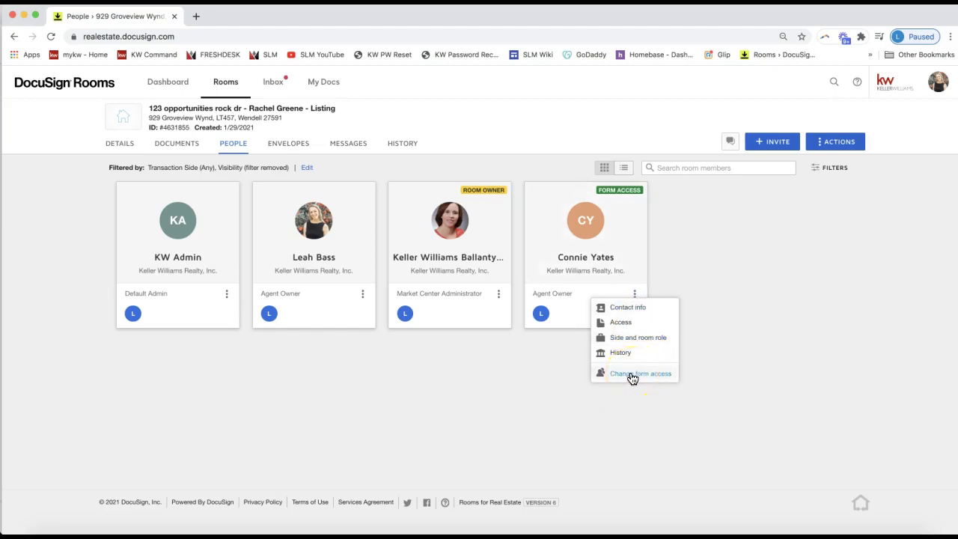
{"action": "left_click", "coordinate": [632, 376]}
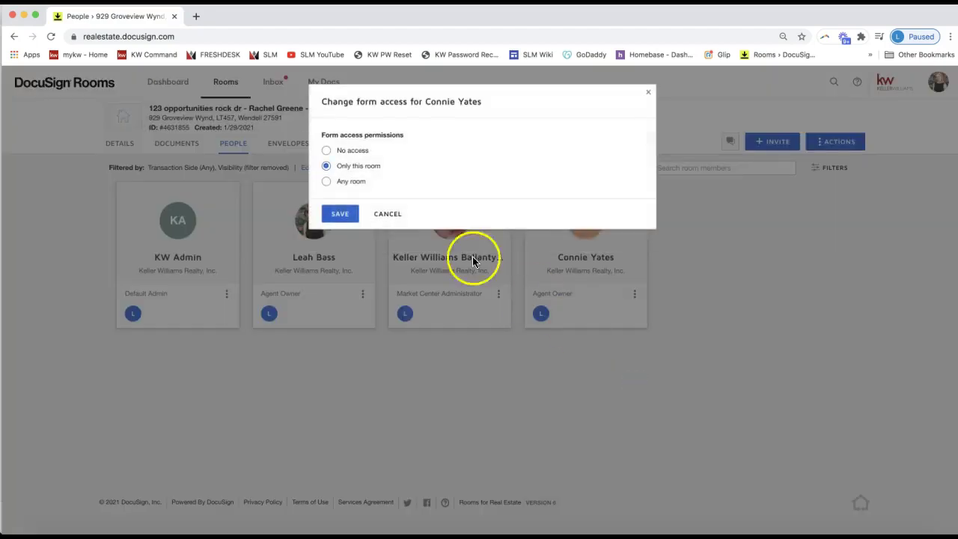
{"action": "left_click", "coordinate": [330, 153]}
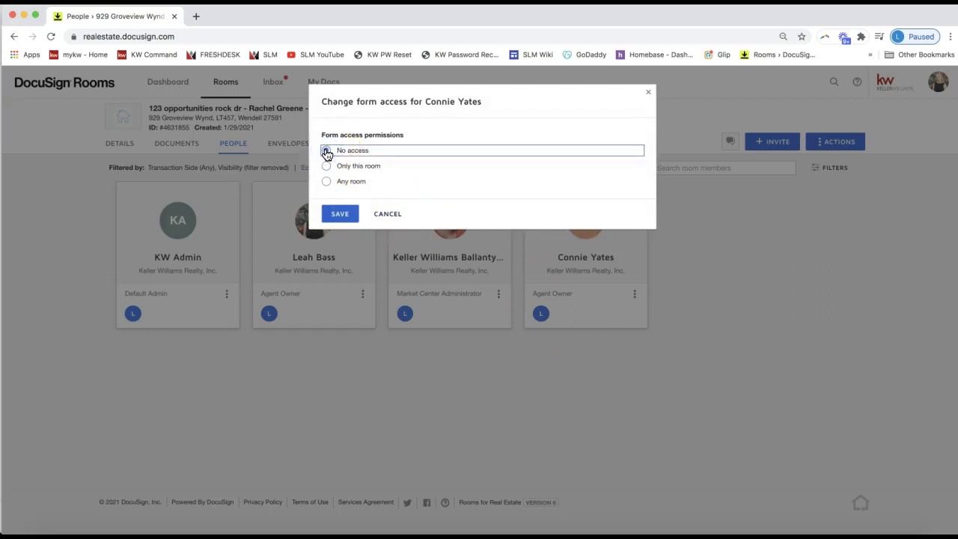
{"action": "left_click", "coordinate": [342, 215]}
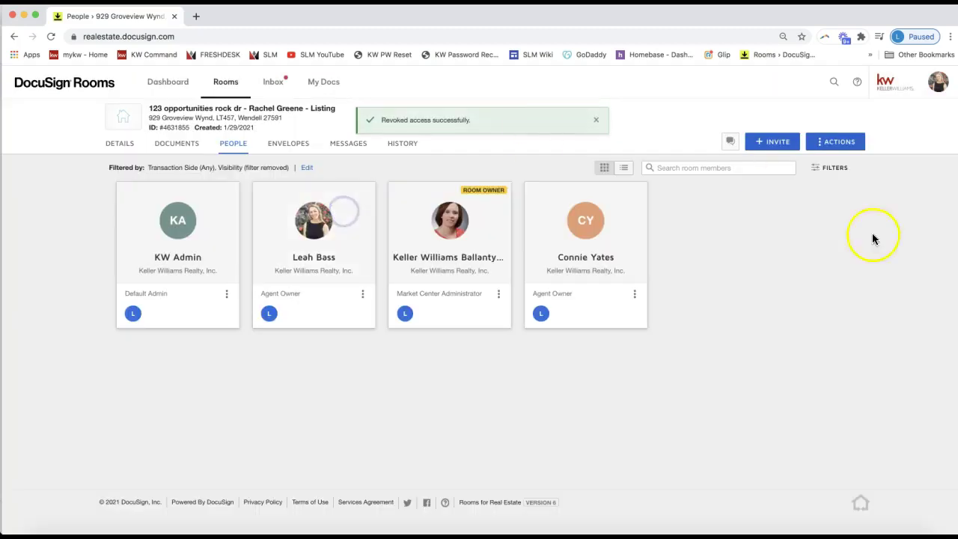